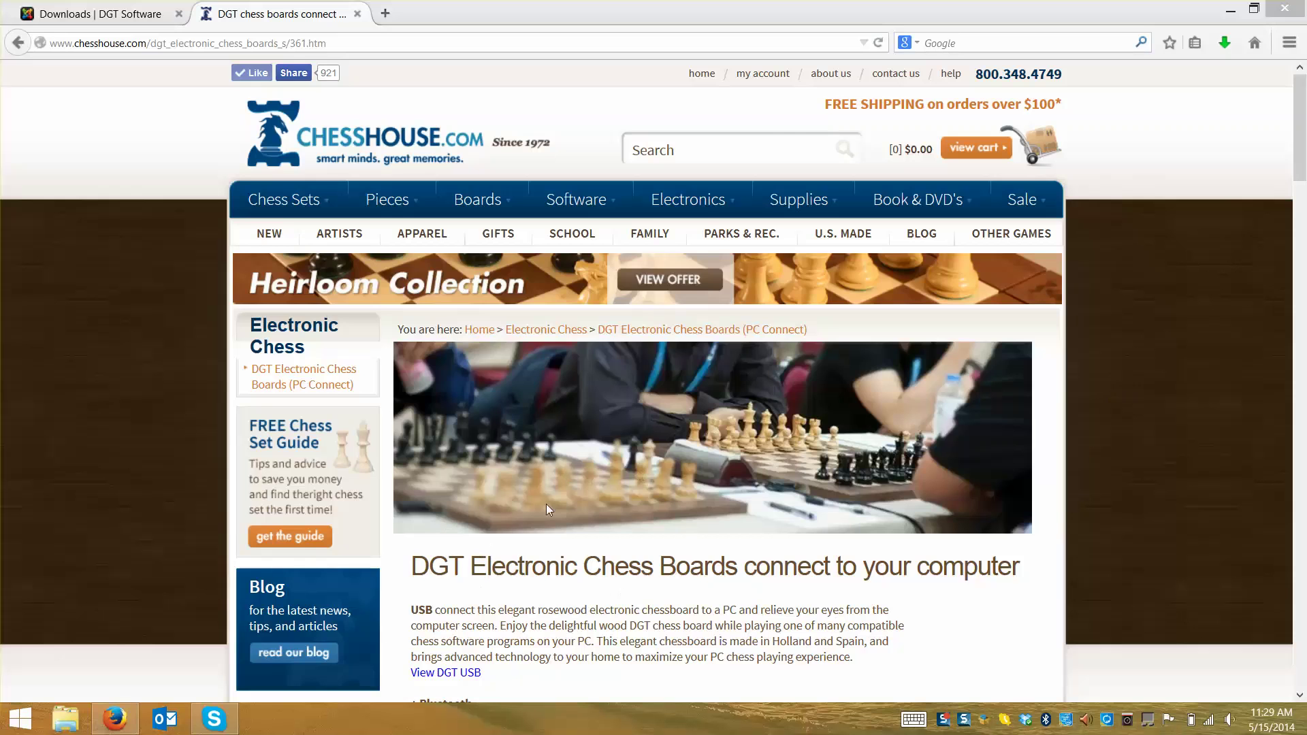
Open the DGT Software downloads page in the 'Downloads | DGT Software' tab.
{"action": "left_click", "coordinate": [143, 12]}
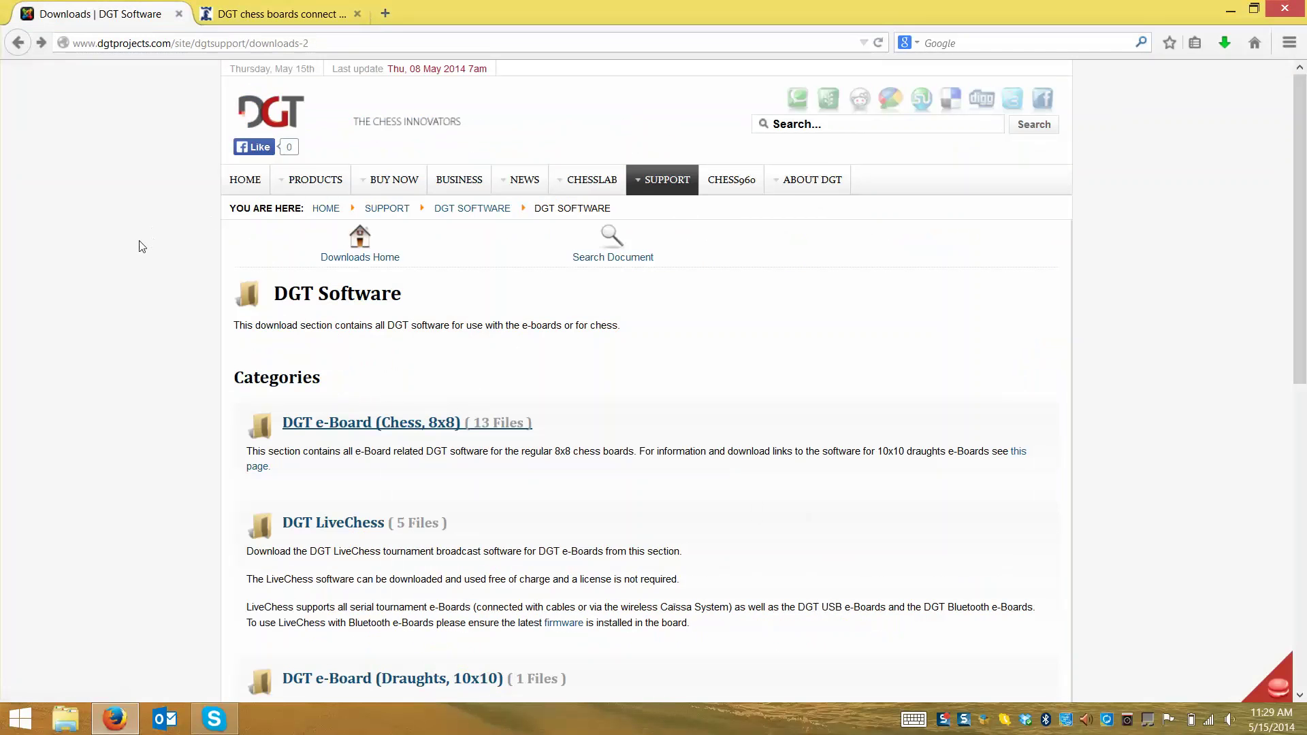
{"action": "mouse_move", "coordinate": [667, 180]}
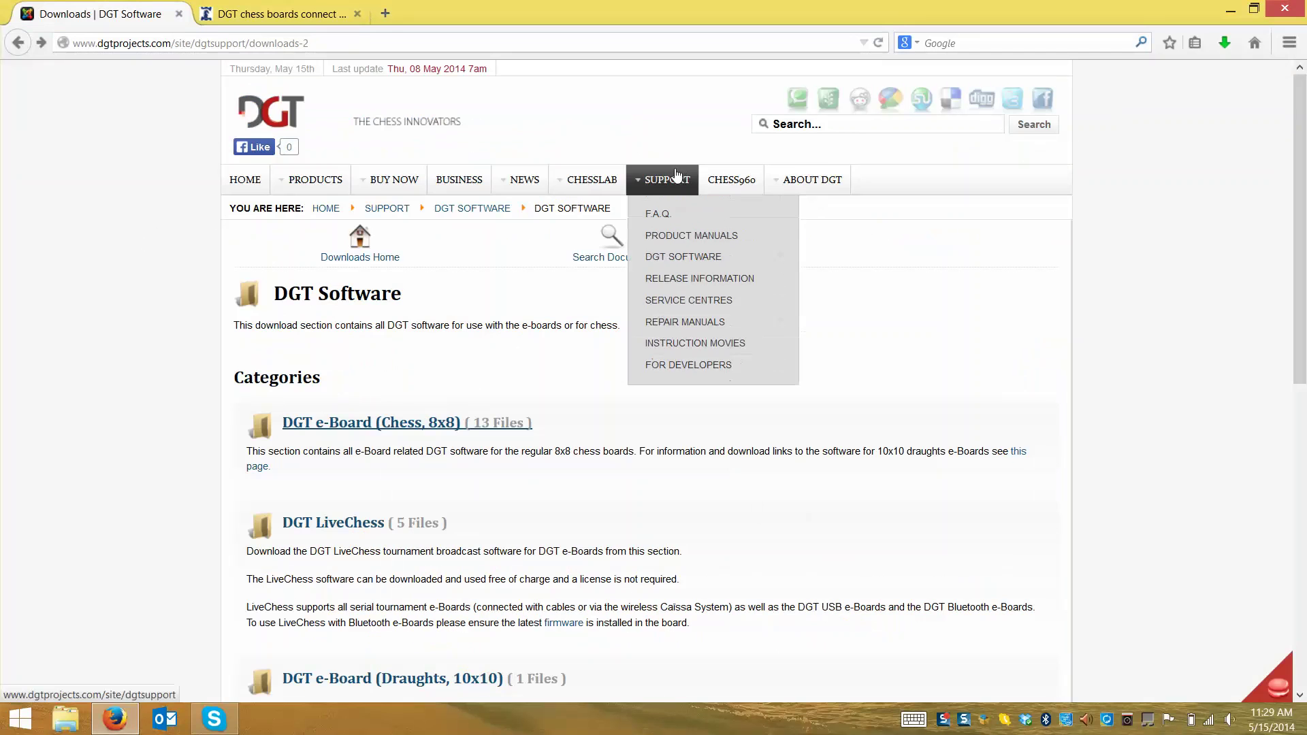
{"action": "left_click", "coordinate": [664, 262]}
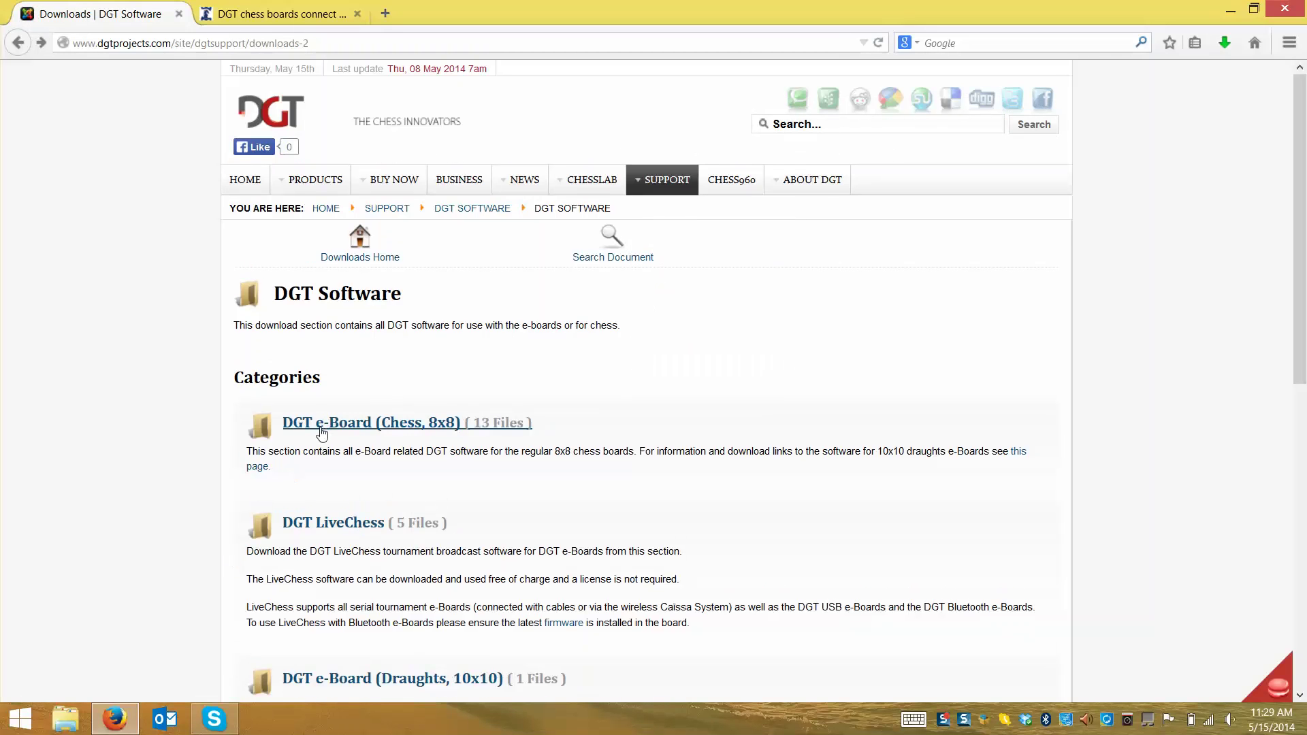
Open the DGT e-Board (Chess, 8x8) section and download the RabbitPlugin 2.0.15 64bit driver.
{"action": "left_click", "coordinate": [320, 427]}
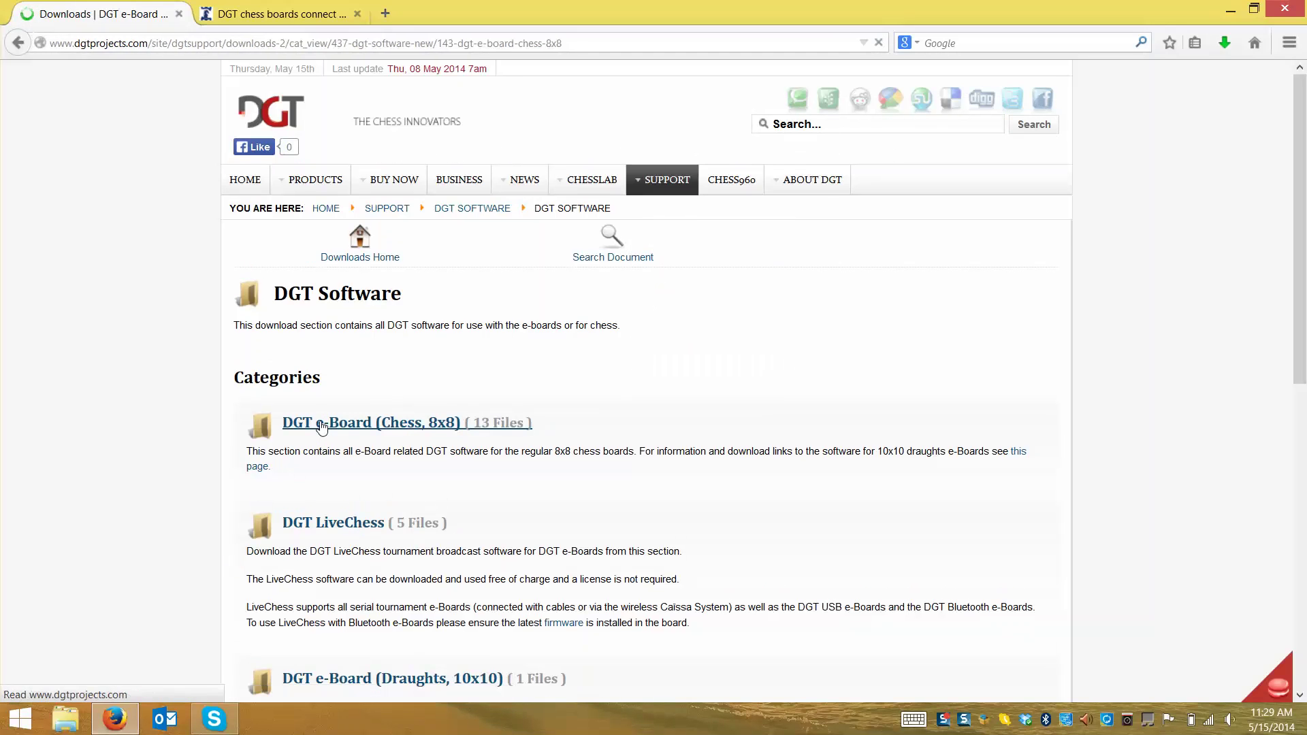
{"action": "scroll", "coordinate": [559, 547], "scroll_direction": "down", "scroll_amount": 1}
{"action": "scroll", "coordinate": [560, 546], "scroll_direction": "down", "scroll_amount": 3}
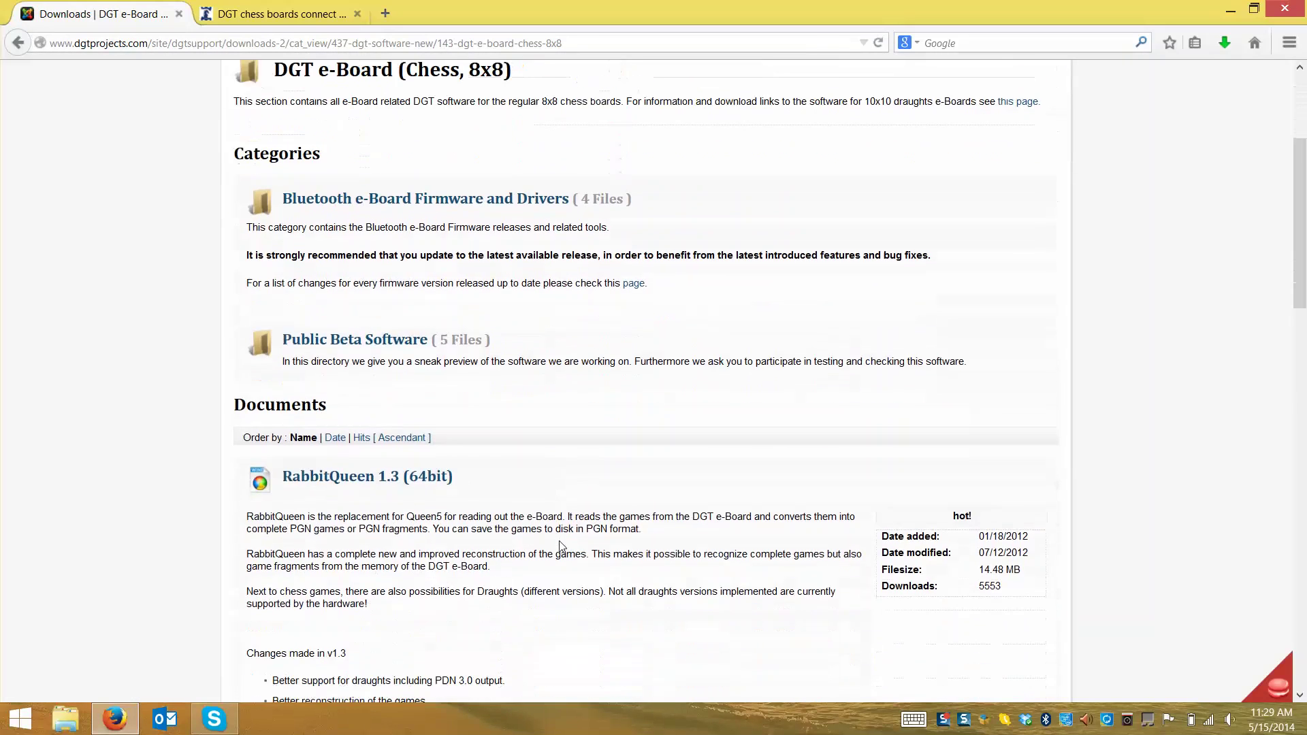
{"action": "scroll", "coordinate": [559, 547], "scroll_direction": "down", "scroll_amount": 2}
{"action": "scroll", "coordinate": [560, 546], "scroll_direction": "down", "scroll_amount": 2}
{"action": "scroll", "coordinate": [560, 546], "scroll_direction": "down", "scroll_amount": 3}
{"action": "scroll", "coordinate": [560, 547], "scroll_direction": "down", "scroll_amount": 2}
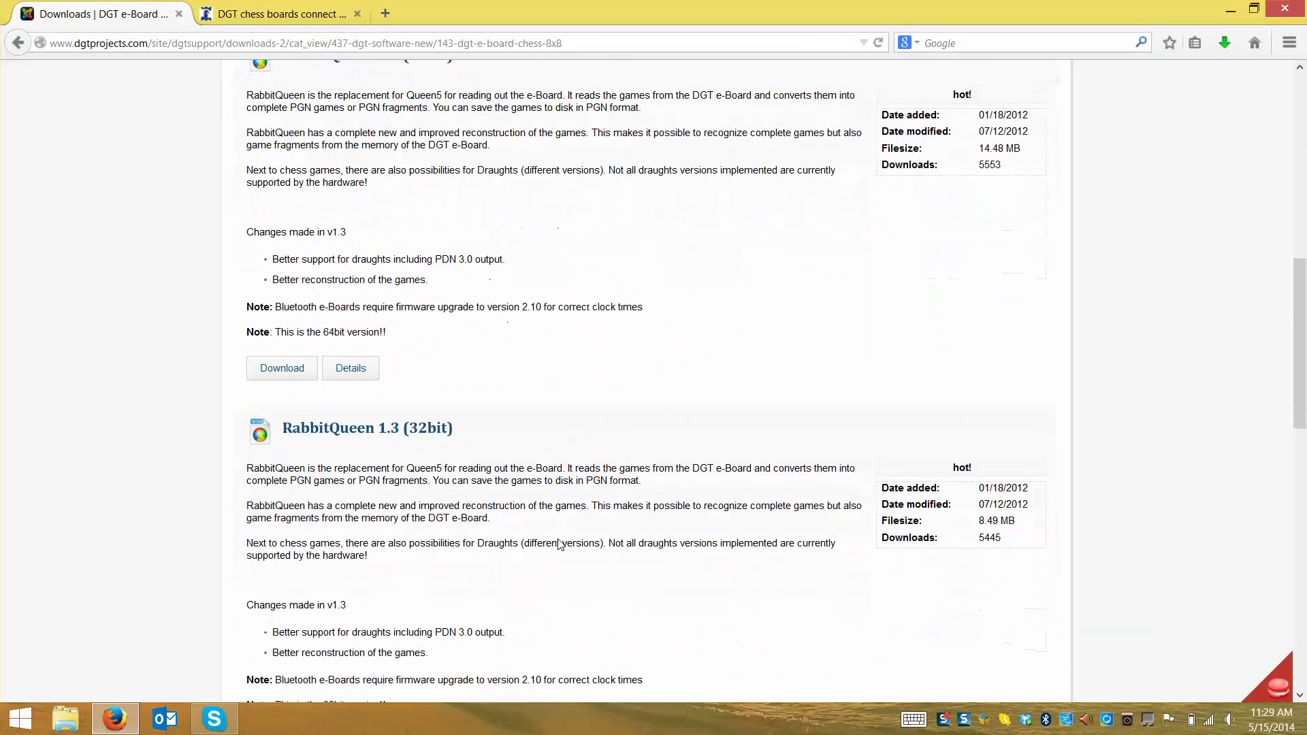
{"action": "scroll", "coordinate": [559, 547], "scroll_direction": "down", "scroll_amount": 2}
{"action": "scroll", "coordinate": [560, 547], "scroll_direction": "down", "scroll_amount": 2}
{"action": "scroll", "coordinate": [559, 546], "scroll_direction": "down", "scroll_amount": 1}
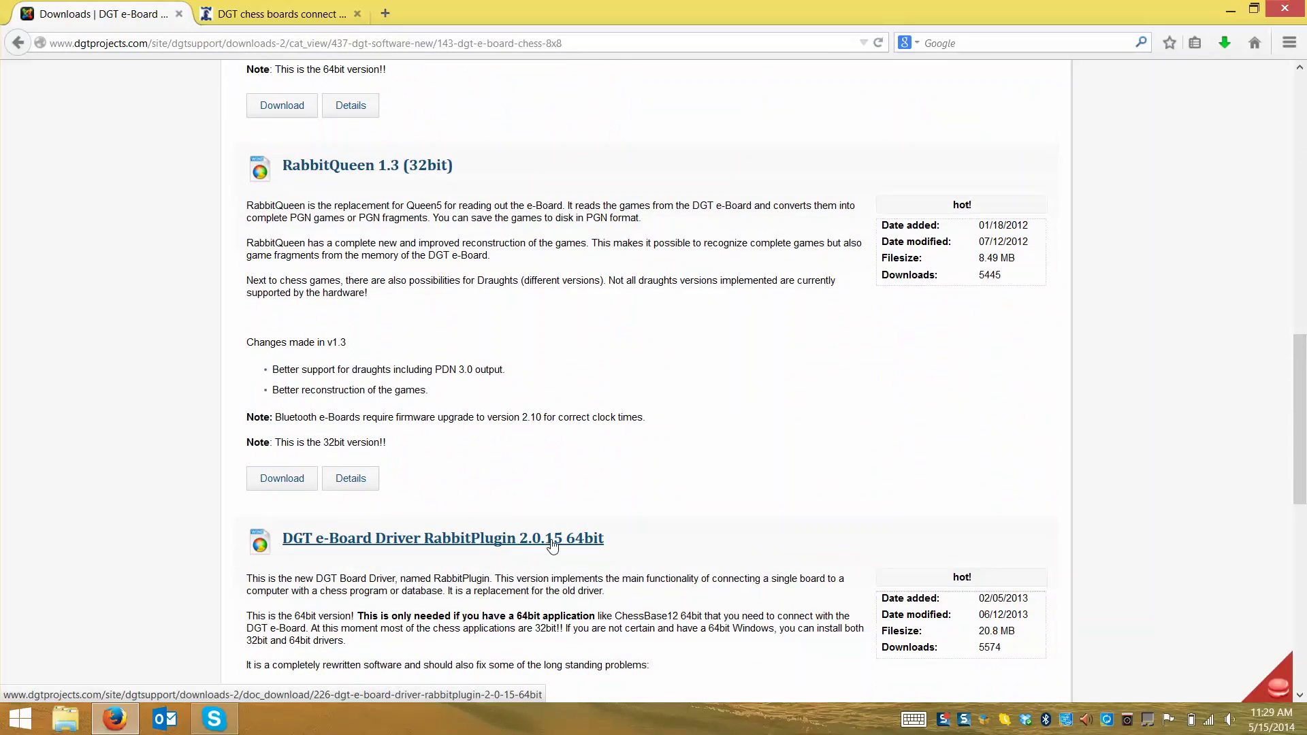
{"action": "scroll", "coordinate": [594, 546], "scroll_direction": "down", "scroll_amount": 1}
{"action": "scroll", "coordinate": [595, 546], "scroll_direction": "down", "scroll_amount": 1}
{"action": "scroll", "coordinate": [582, 572], "scroll_direction": "down", "scroll_amount": 1}
{"action": "scroll", "coordinate": [579, 613], "scroll_direction": "down", "scroll_amount": 1}
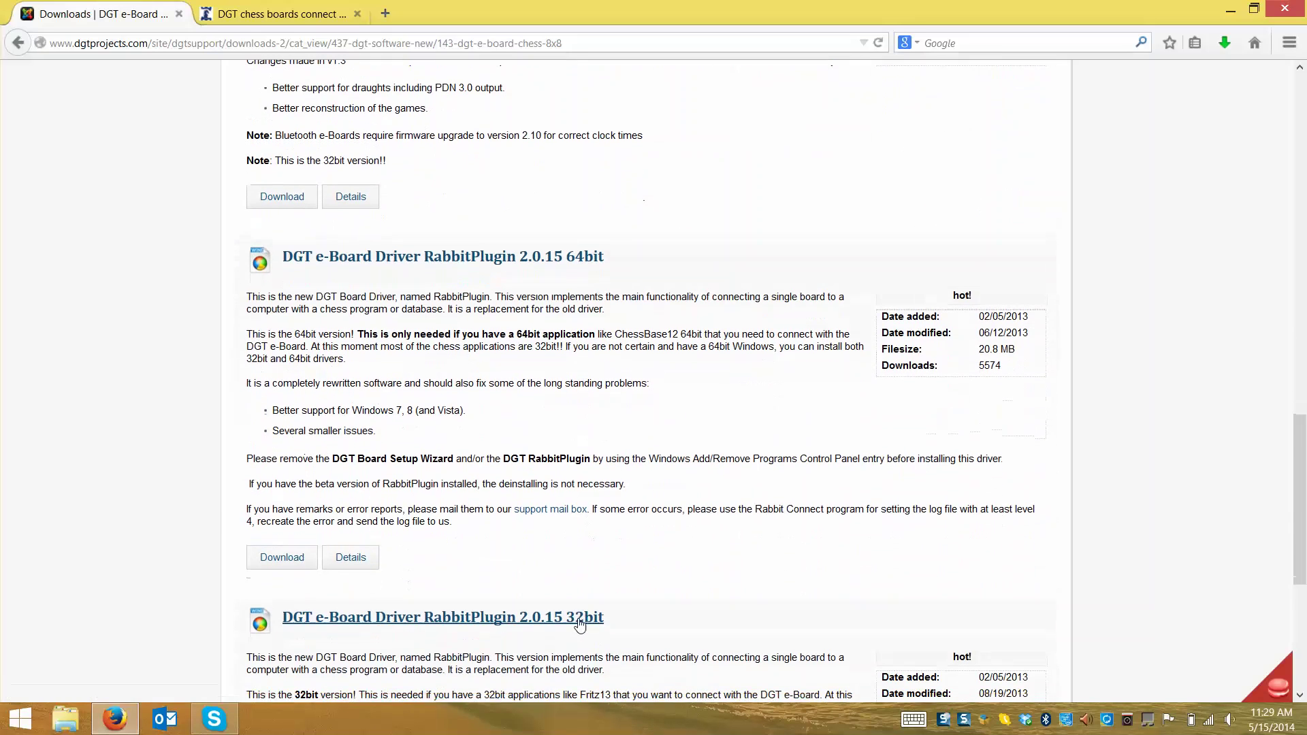
{"action": "left_click", "coordinate": [408, 256]}
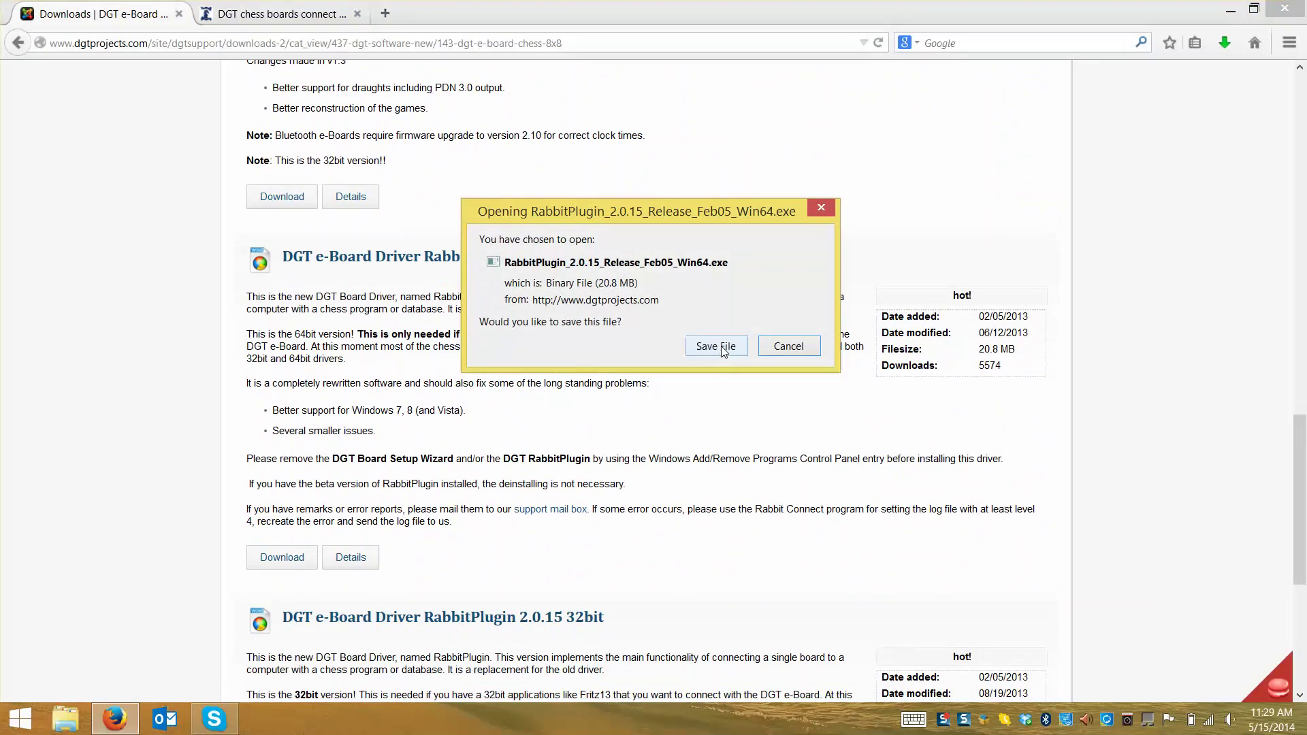
Save the RabbitPlugin 64-bit driver installer file.
{"action": "left_click", "coordinate": [721, 347]}
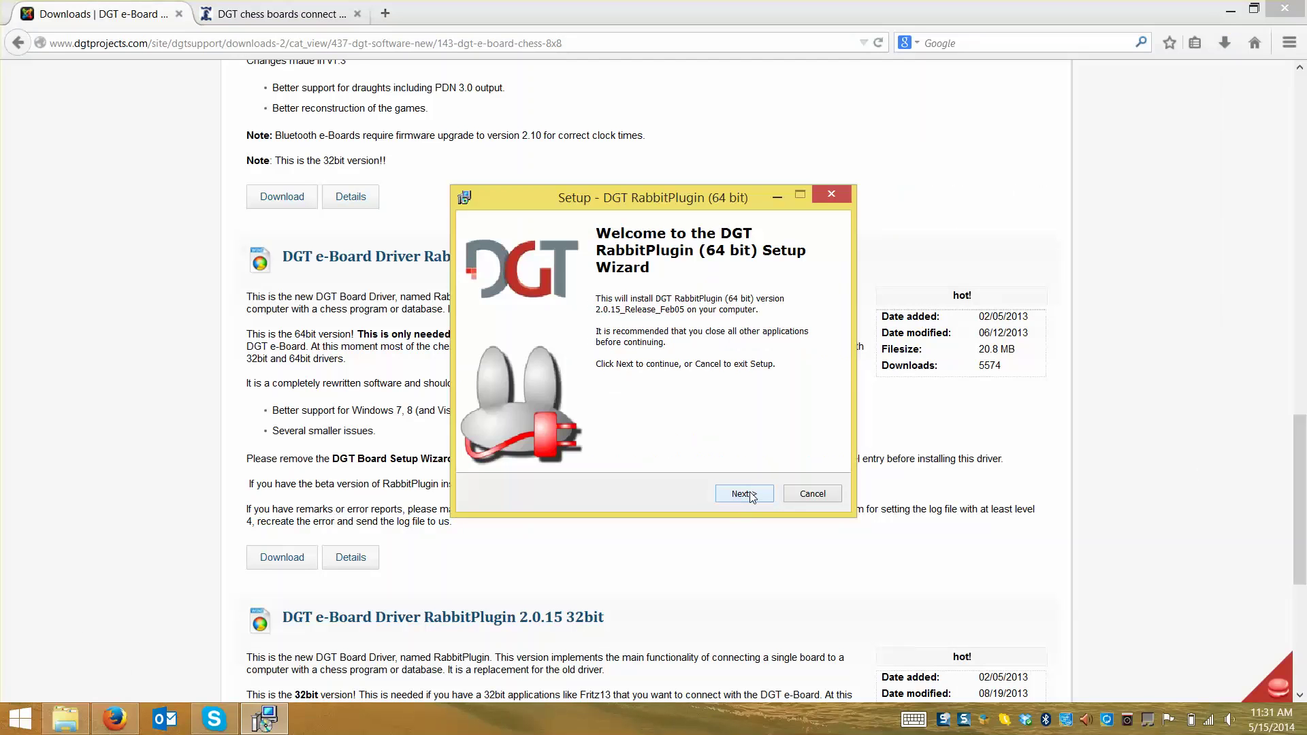
Install the 64-bit driver with default folders and runtime libraries, launching RabbitConnect afterwards.
{"action": "left_click", "coordinate": [751, 497]}
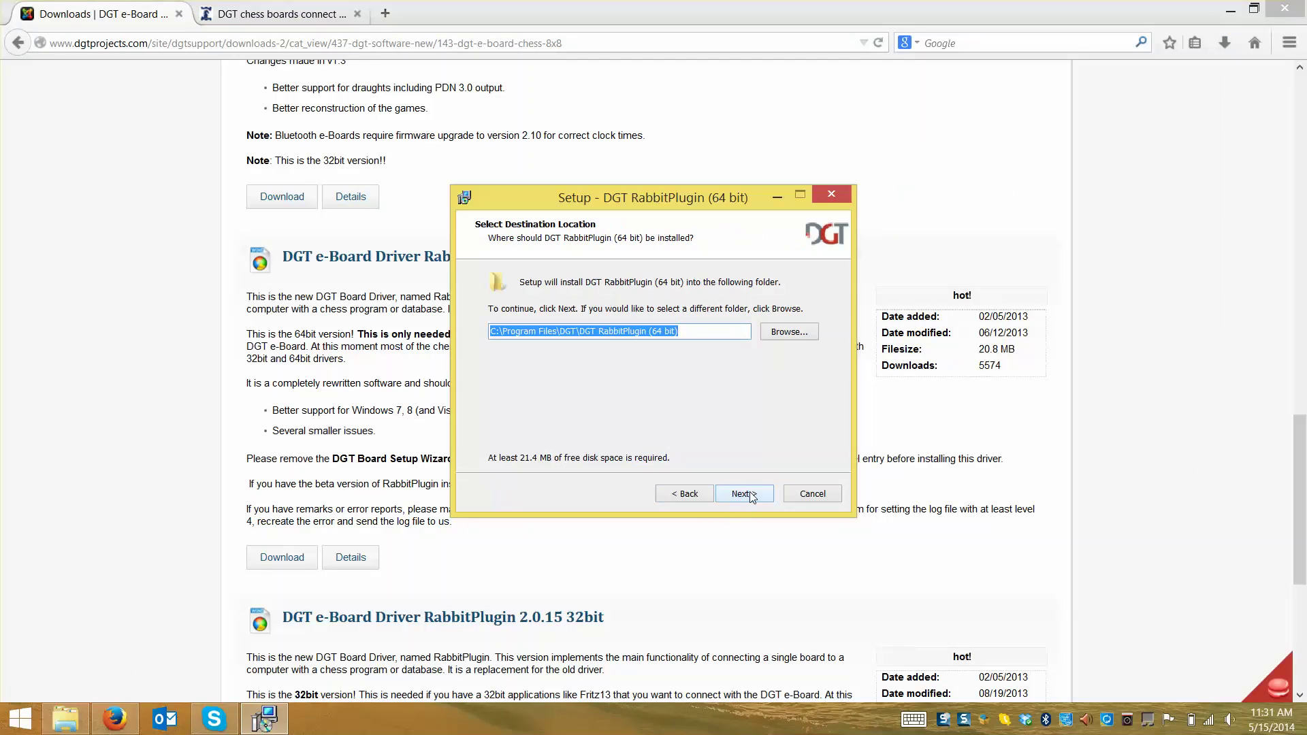
{"action": "left_click", "coordinate": [751, 496]}
{"action": "left_click", "coordinate": [751, 497]}
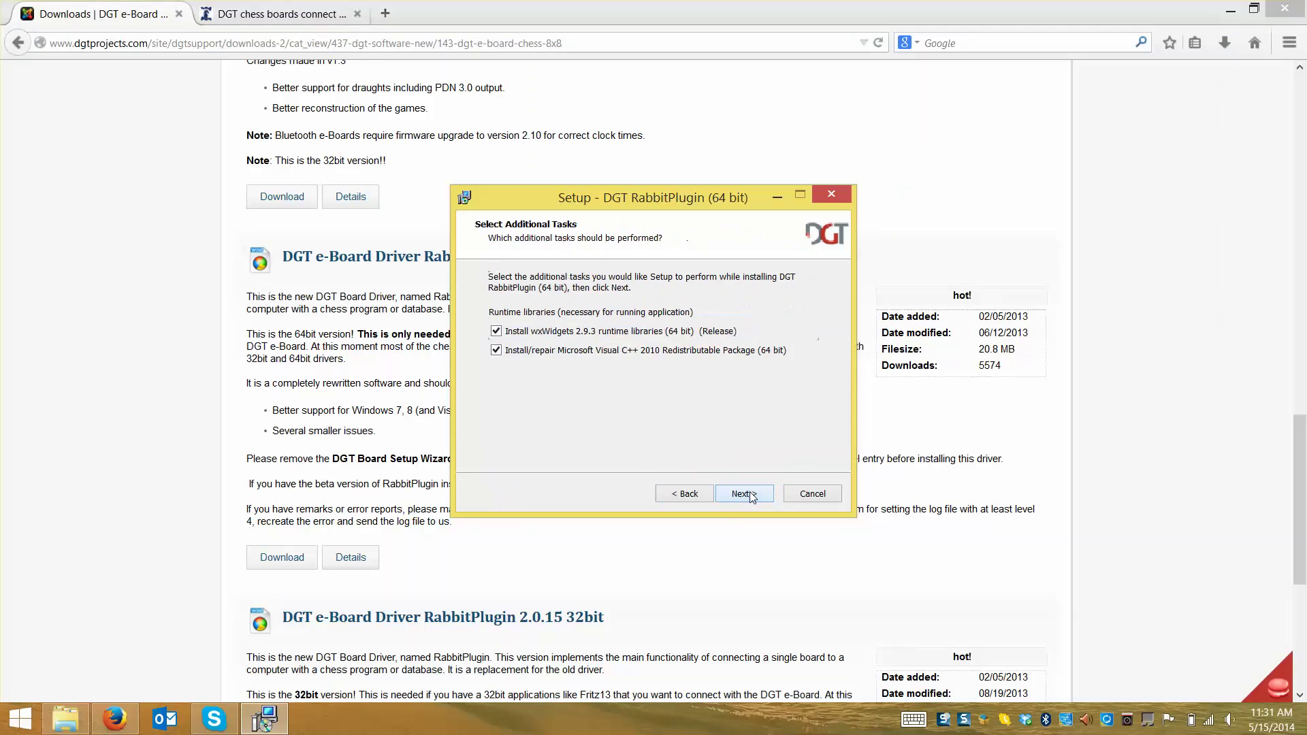
{"action": "left_click", "coordinate": [751, 497]}
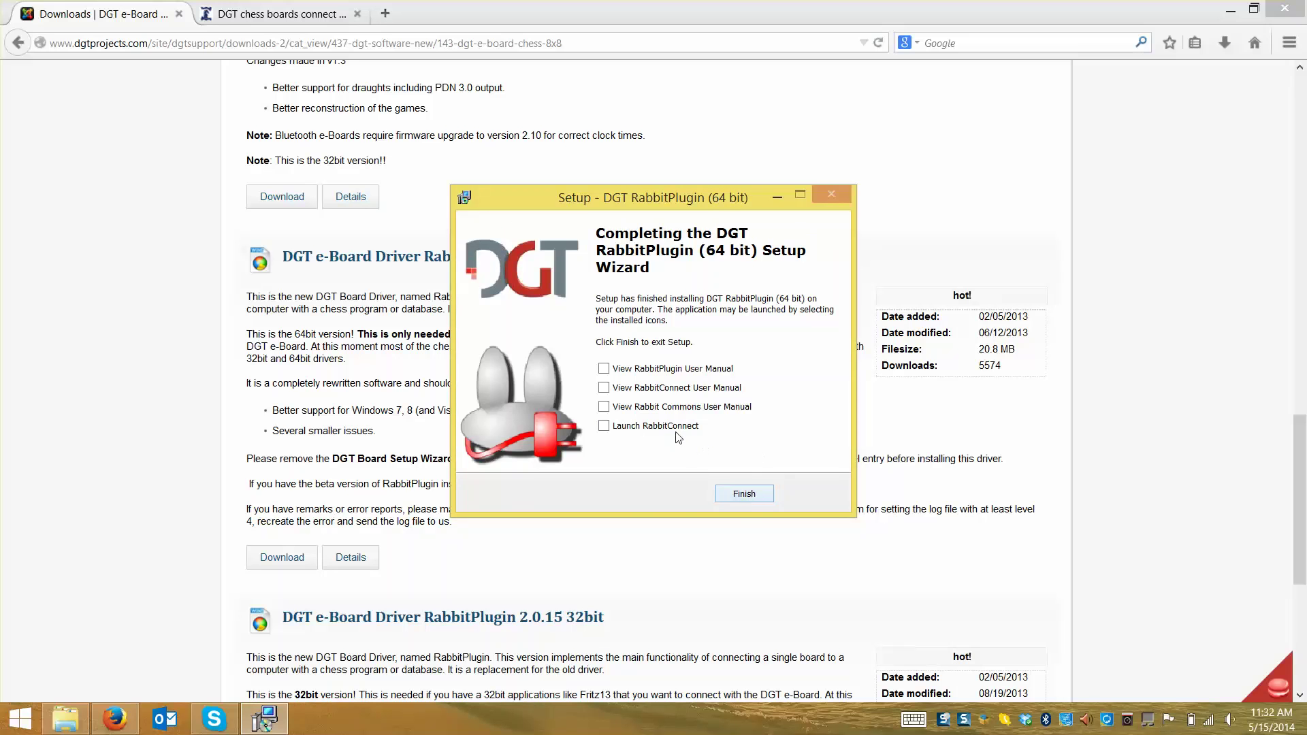
{"action": "left_click", "coordinate": [675, 428]}
{"action": "left_click", "coordinate": [743, 495]}
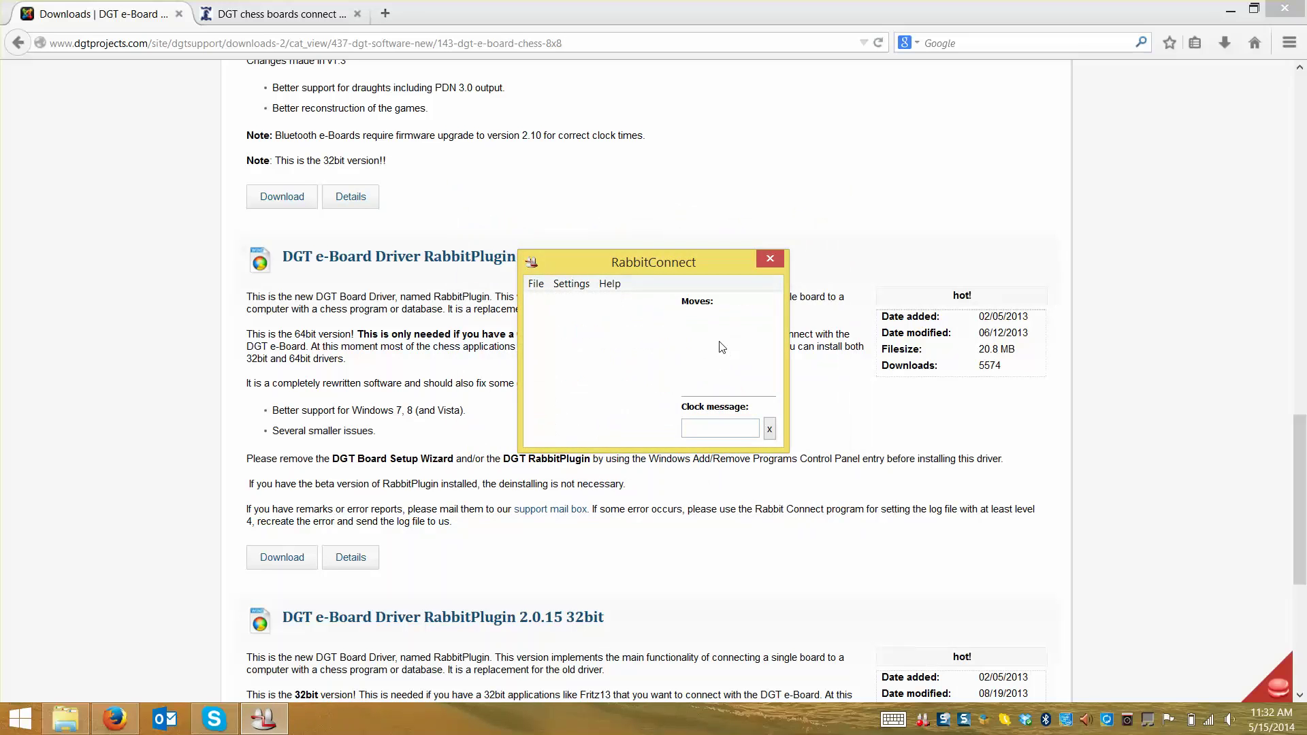
Open the Settings > Configure driver window on its Board view and enlarge it.
{"action": "left_click", "coordinate": [571, 284]}
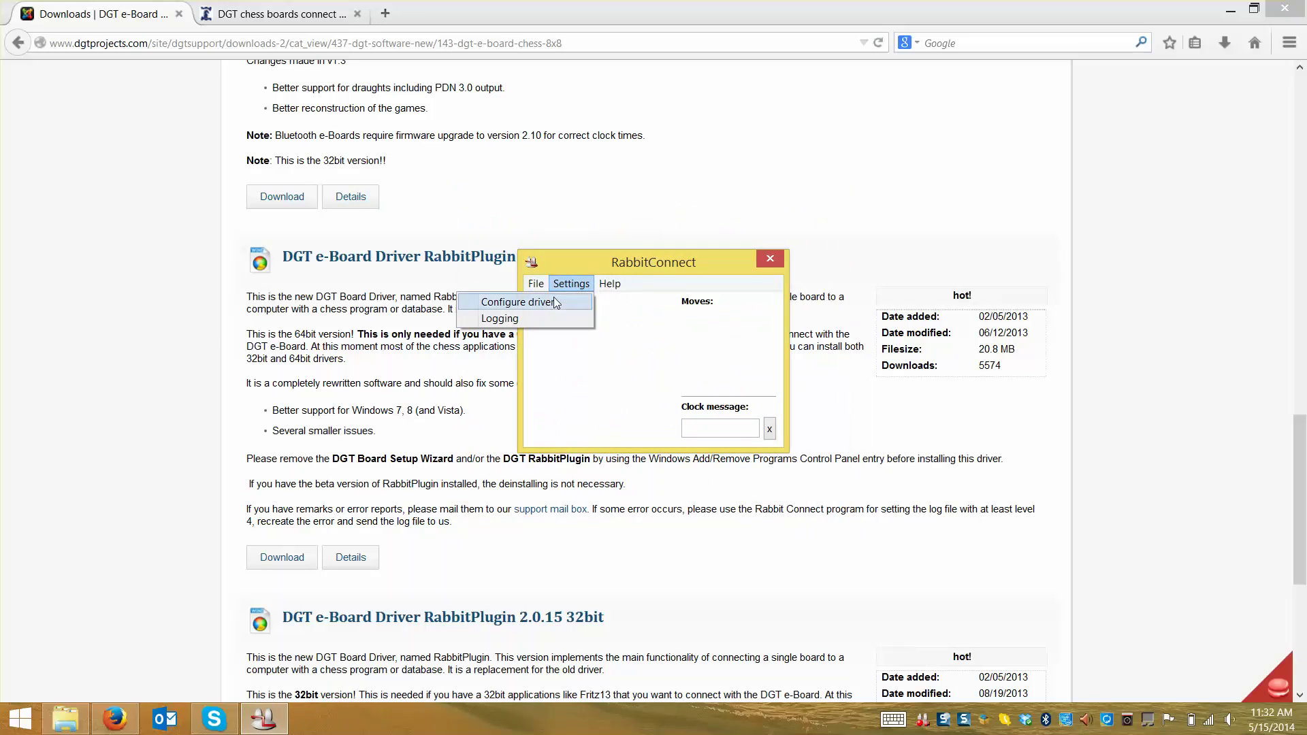
{"action": "left_click", "coordinate": [517, 303]}
{"action": "left_click", "coordinate": [131, 101]}
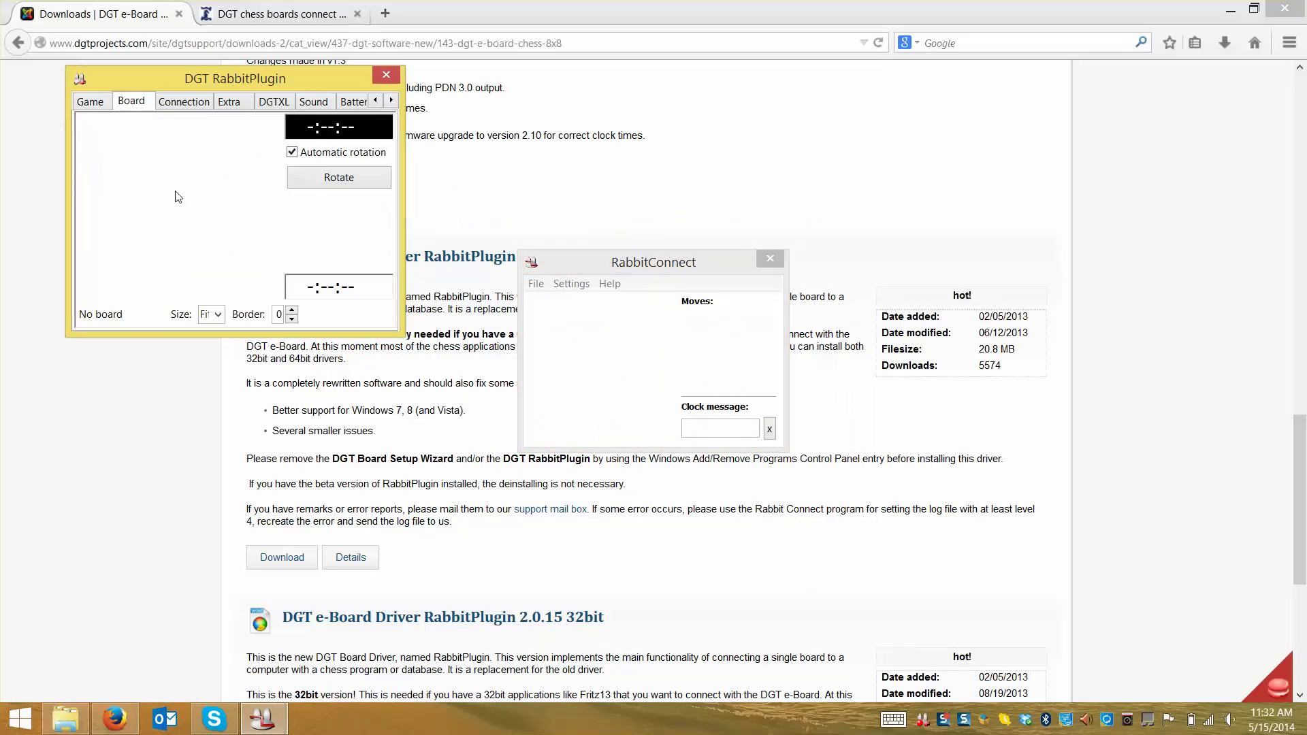
{"action": "left_click_drag", "start_coordinate": [399, 334], "coordinate": [483, 450]}
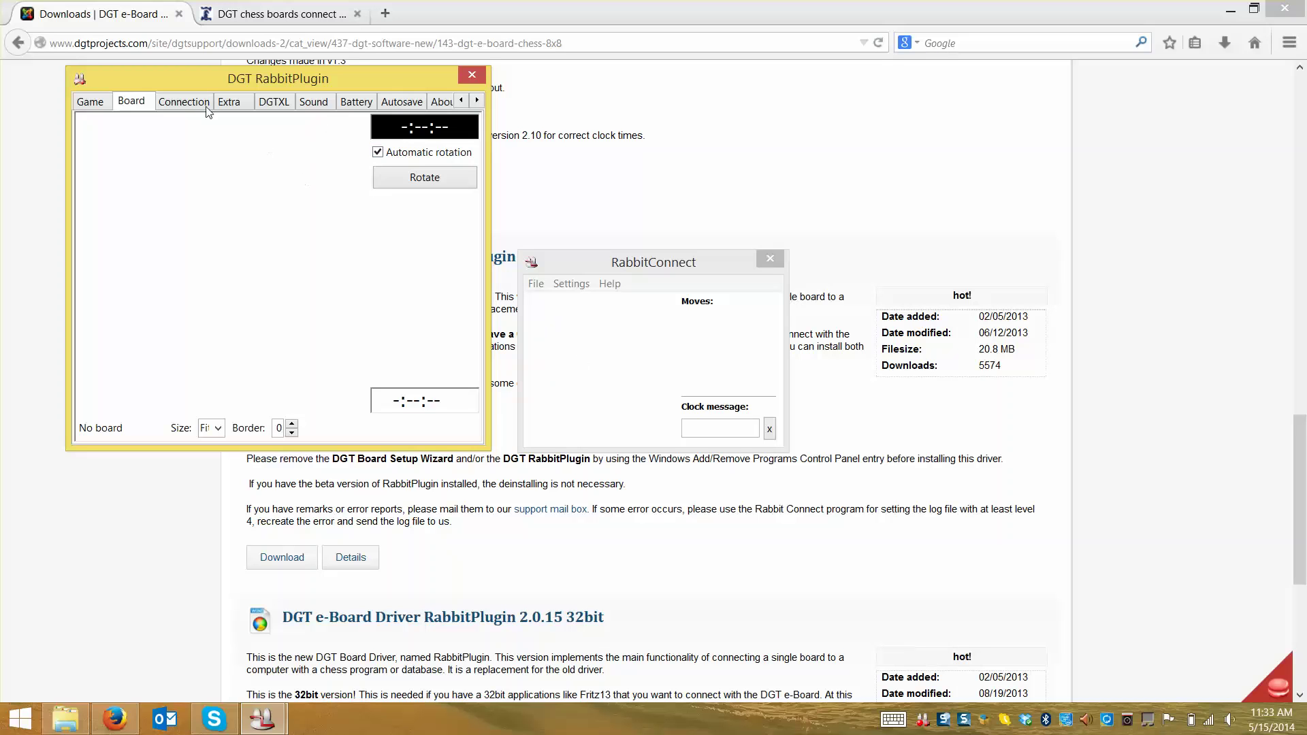
Connect the driver to the e-board on port COM3 (USB).
{"action": "left_click", "coordinate": [184, 102]}
{"action": "left_click", "coordinate": [142, 145]}
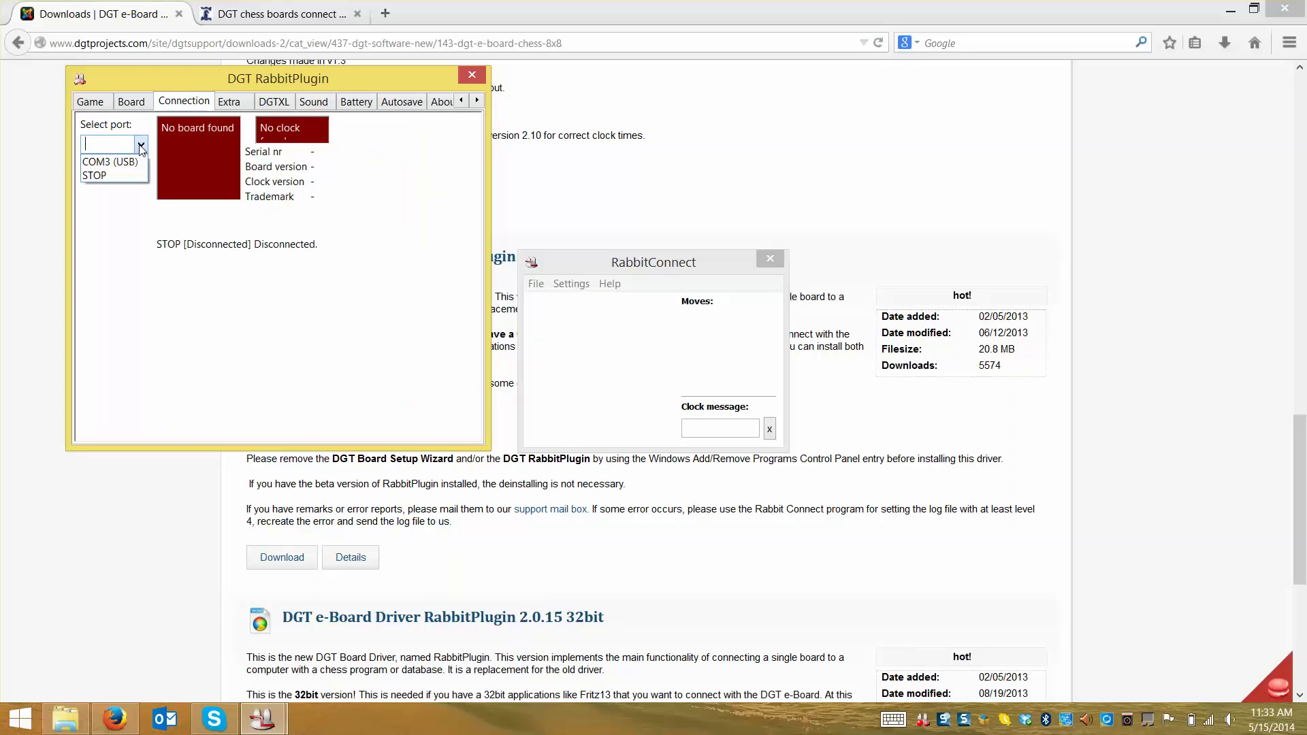
{"action": "left_click", "coordinate": [111, 162]}
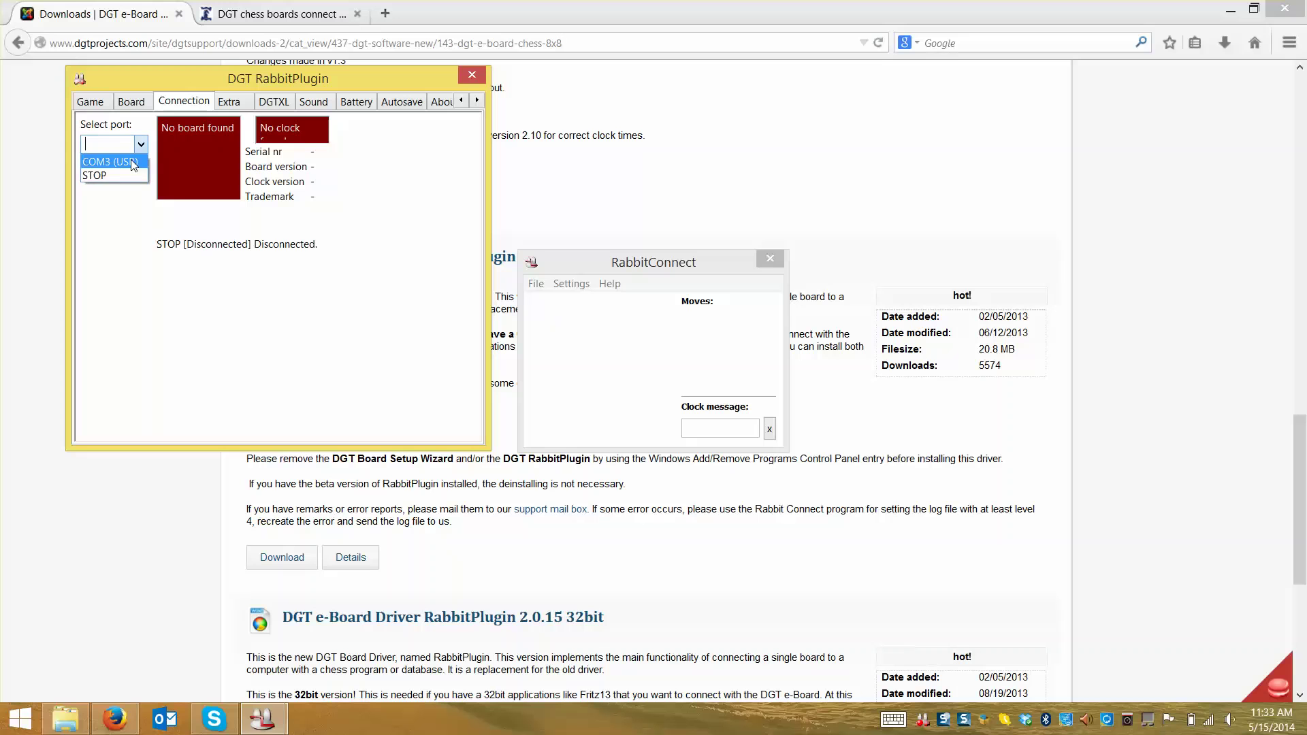
{"action": "left_click", "coordinate": [115, 169]}
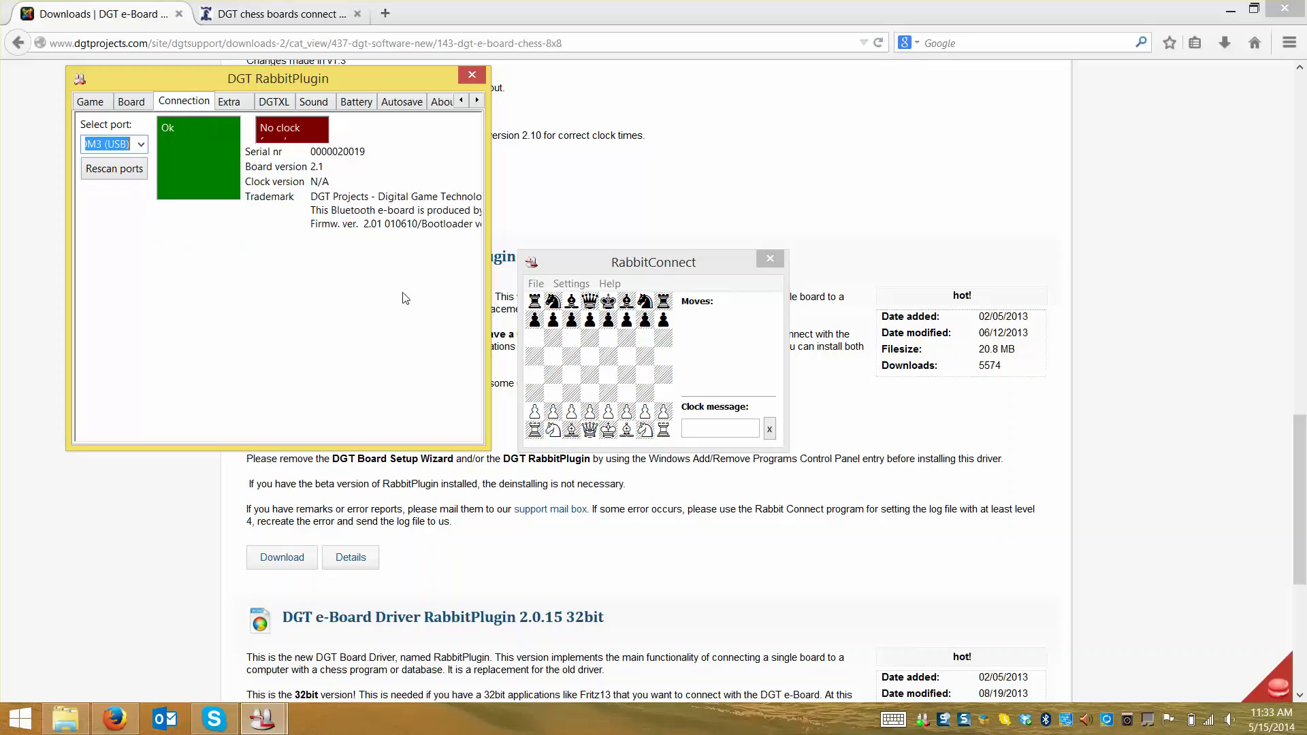
Move and enlarge the RabbitConnect board while 1. e4 e6 2. d4 d5 3. e5 c5 is played.
{"action": "left_click_drag", "start_coordinate": [516, 253], "coordinate": [404, 143]}
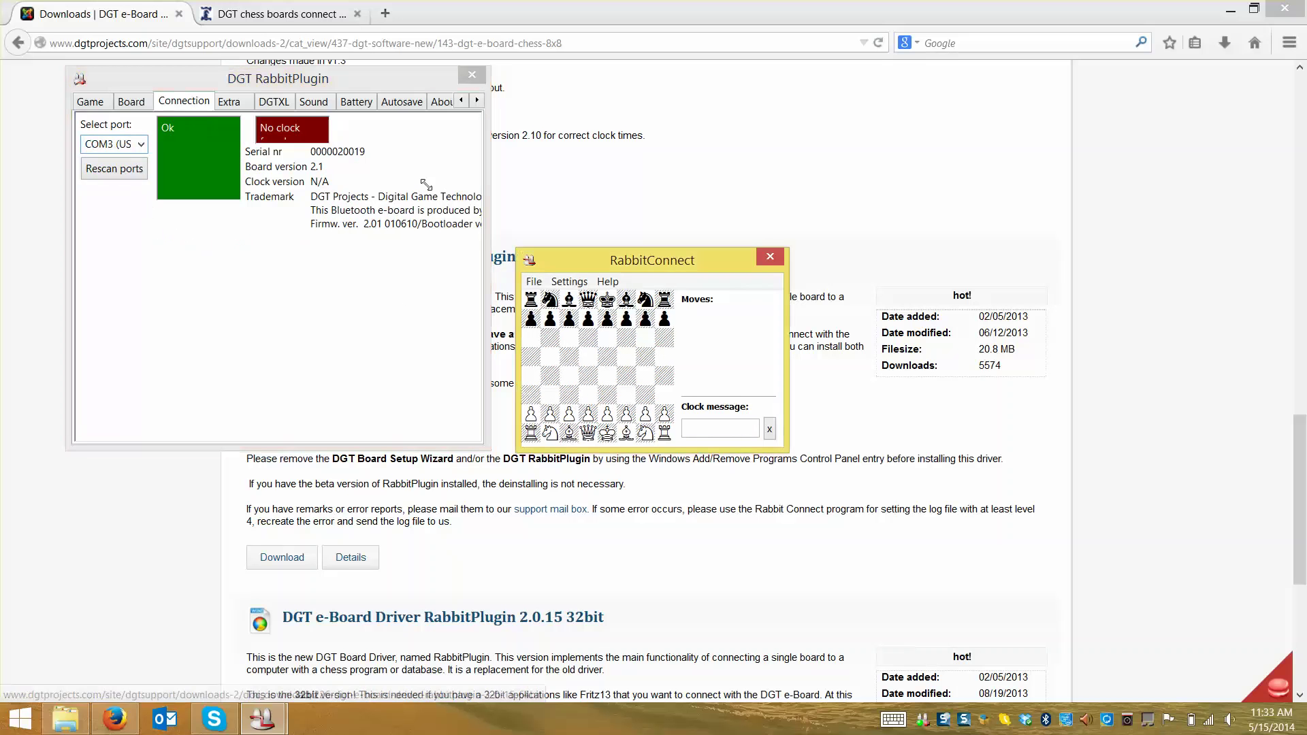
{"action": "left_click_drag", "start_coordinate": [613, 155], "coordinate": [698, 129]}
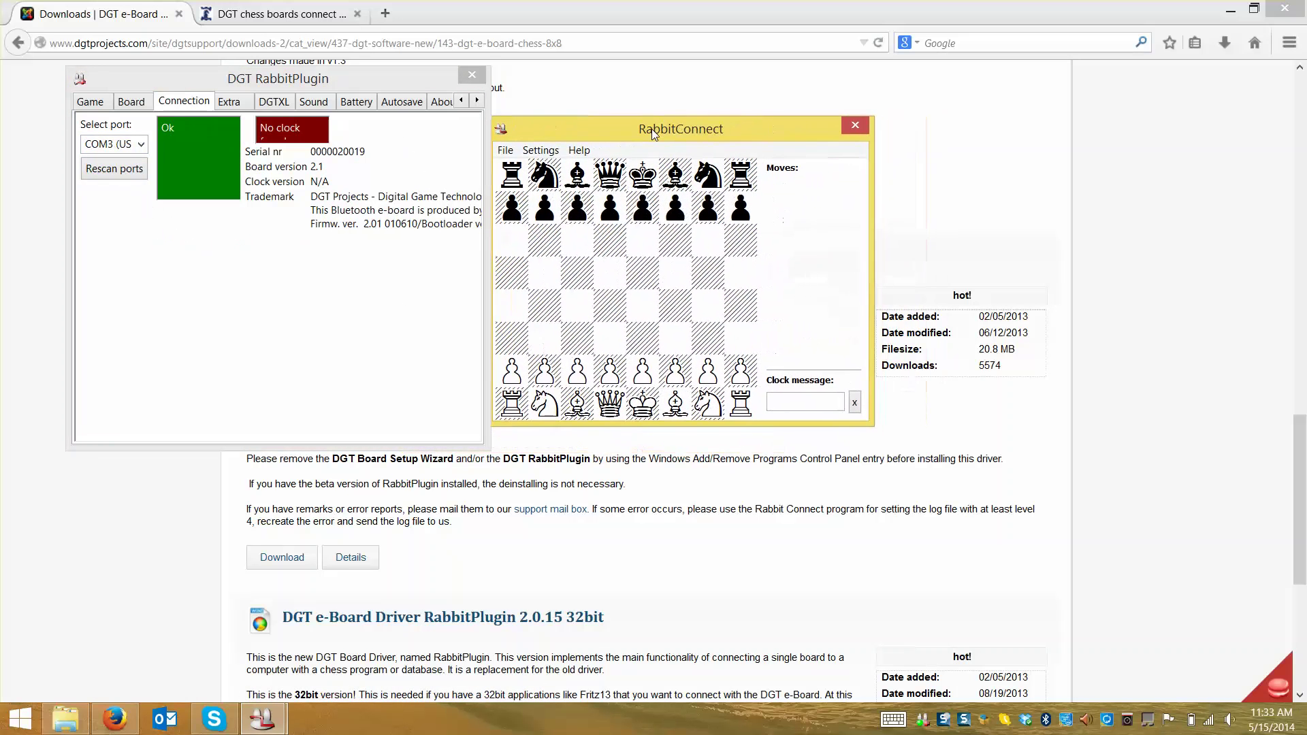
{"action": "mouse_move", "coordinate": [865, 425]}
{"action": "left_mouse_down"}
{"action": "mouse_move", "coordinate": [1069, 664]}
{"action": "mouse_move", "coordinate": [1101, 654]}
{"action": "left_mouse_up"}
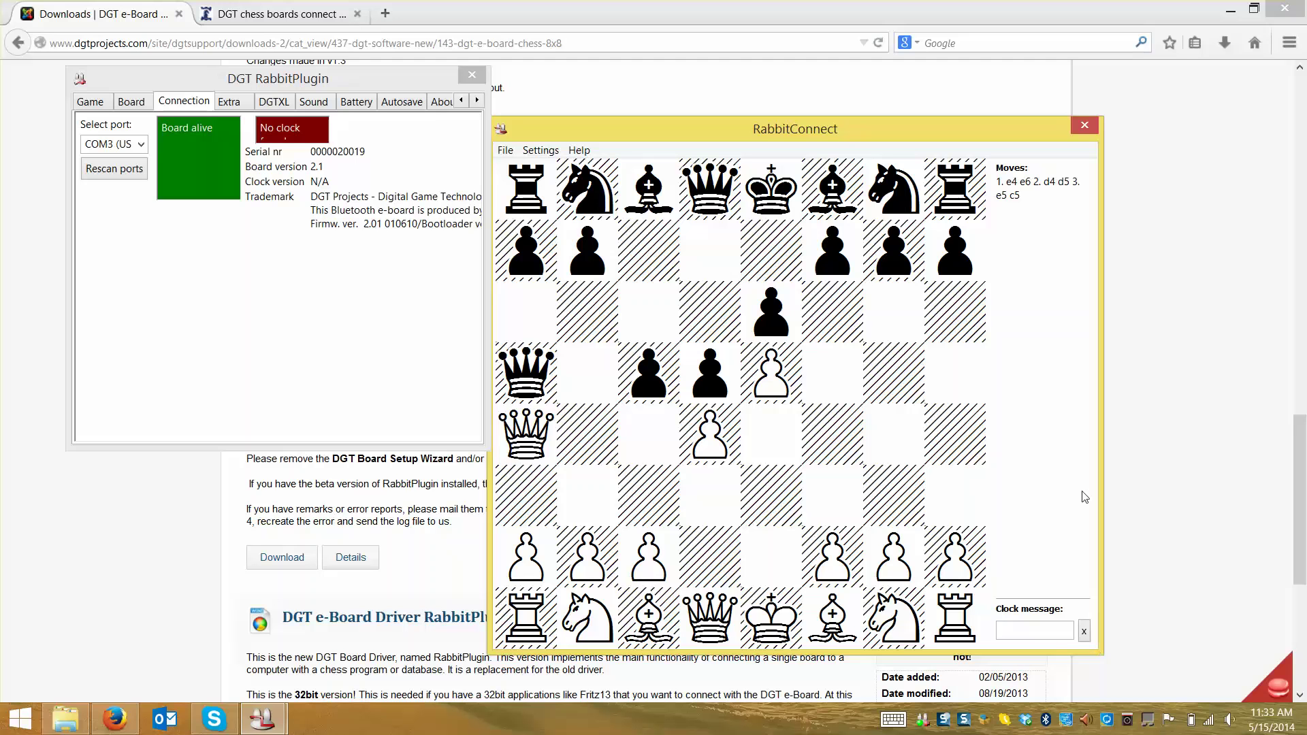
{"action": "left_click", "coordinate": [90, 102]}
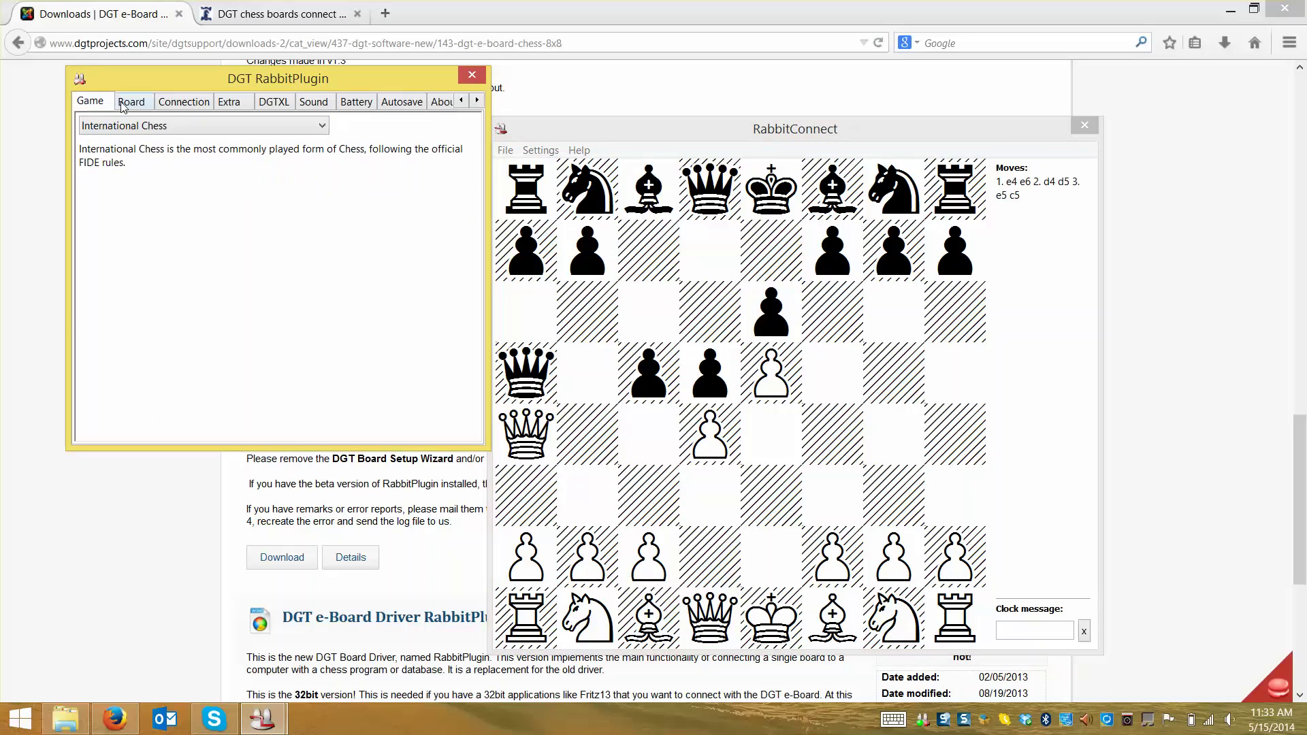
Browse the Board, Connection, Extra, DGTXL, Sound and Battery pages, then widen the Autosave page.
{"action": "left_click", "coordinate": [131, 101]}
{"action": "left_click", "coordinate": [185, 101]}
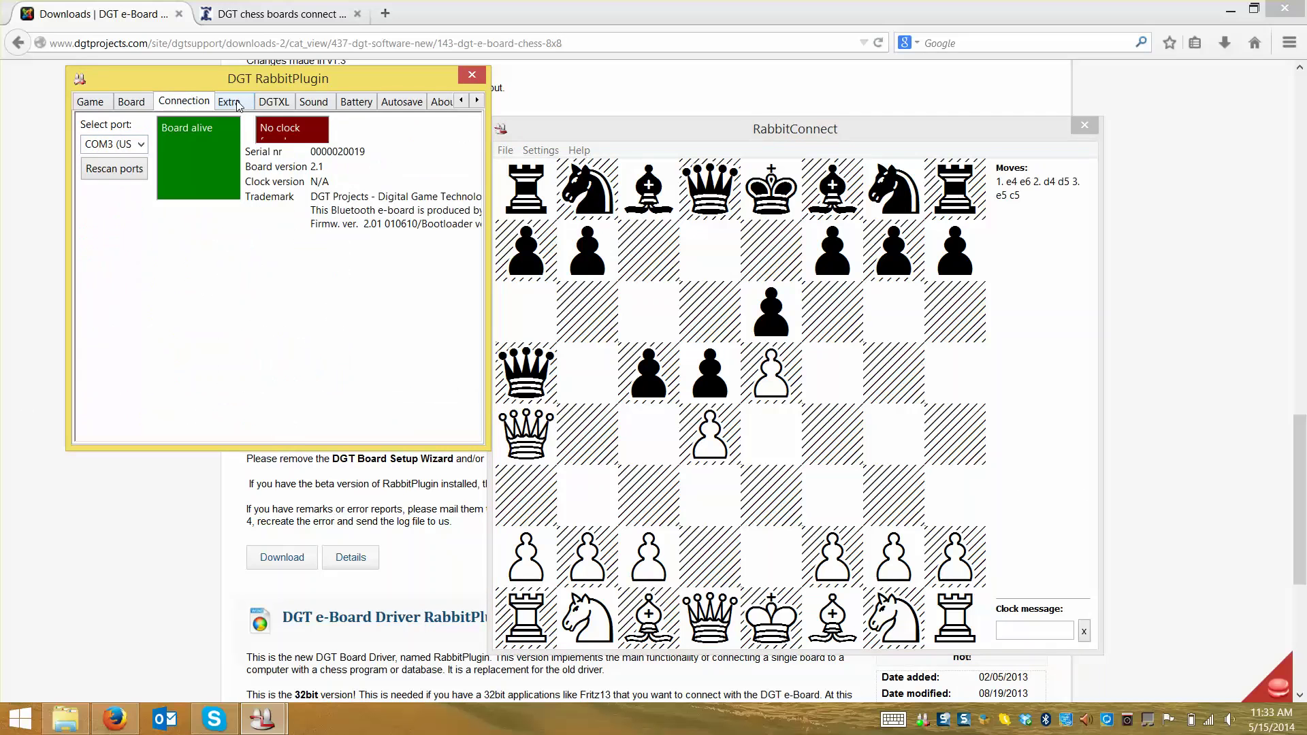
{"action": "left_click", "coordinate": [229, 102]}
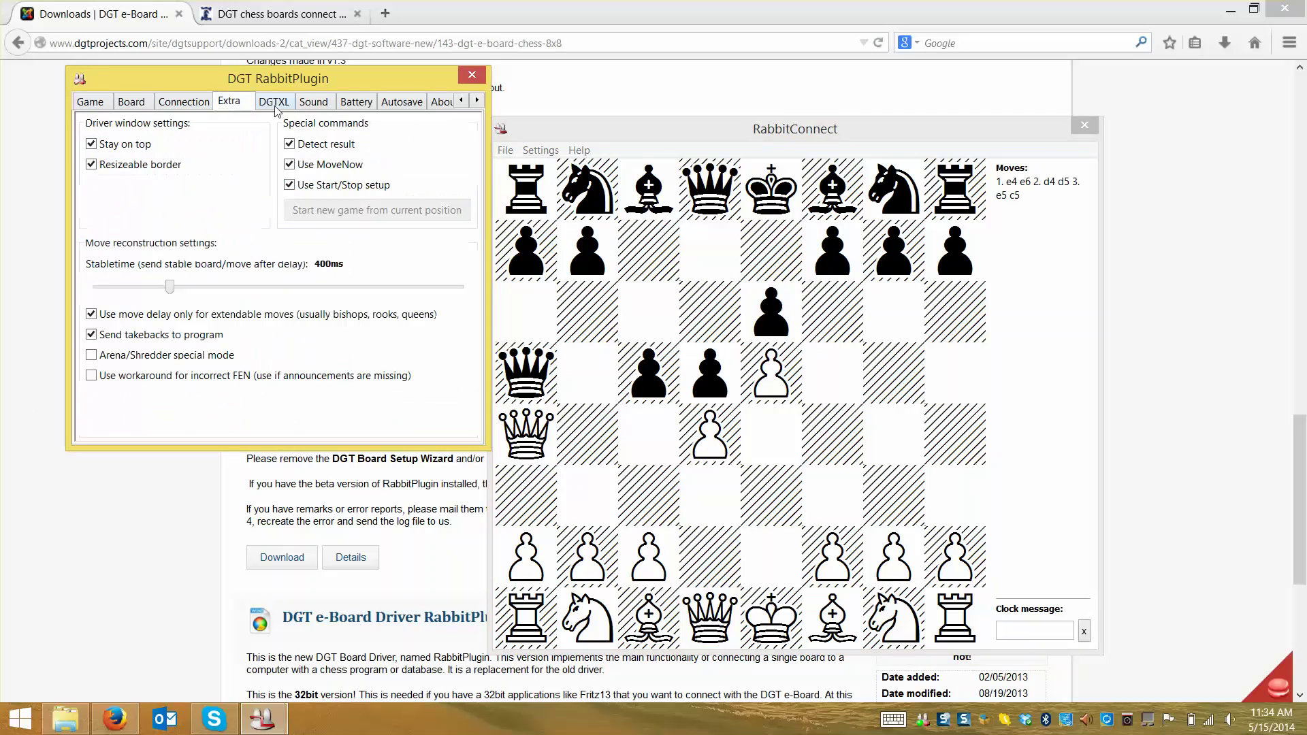
{"action": "left_click", "coordinate": [274, 101]}
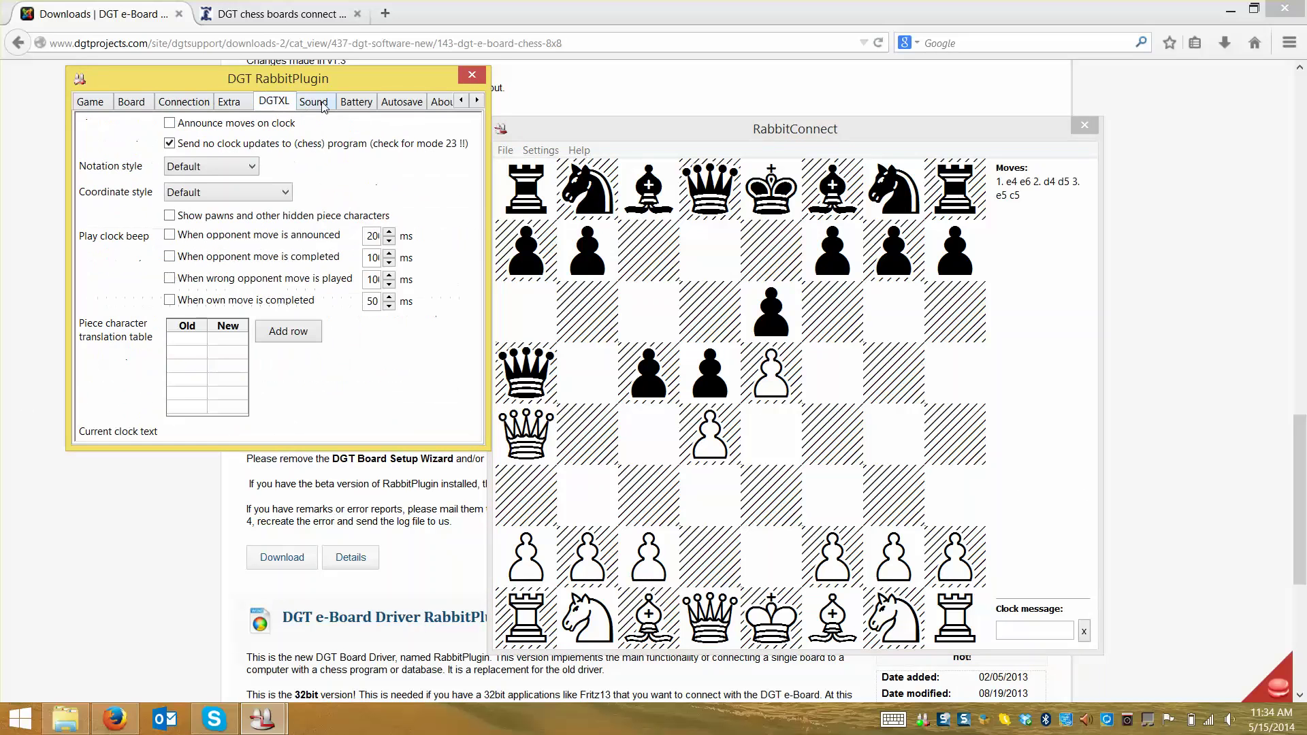
{"action": "left_click", "coordinate": [313, 100]}
{"action": "left_click", "coordinate": [355, 101]}
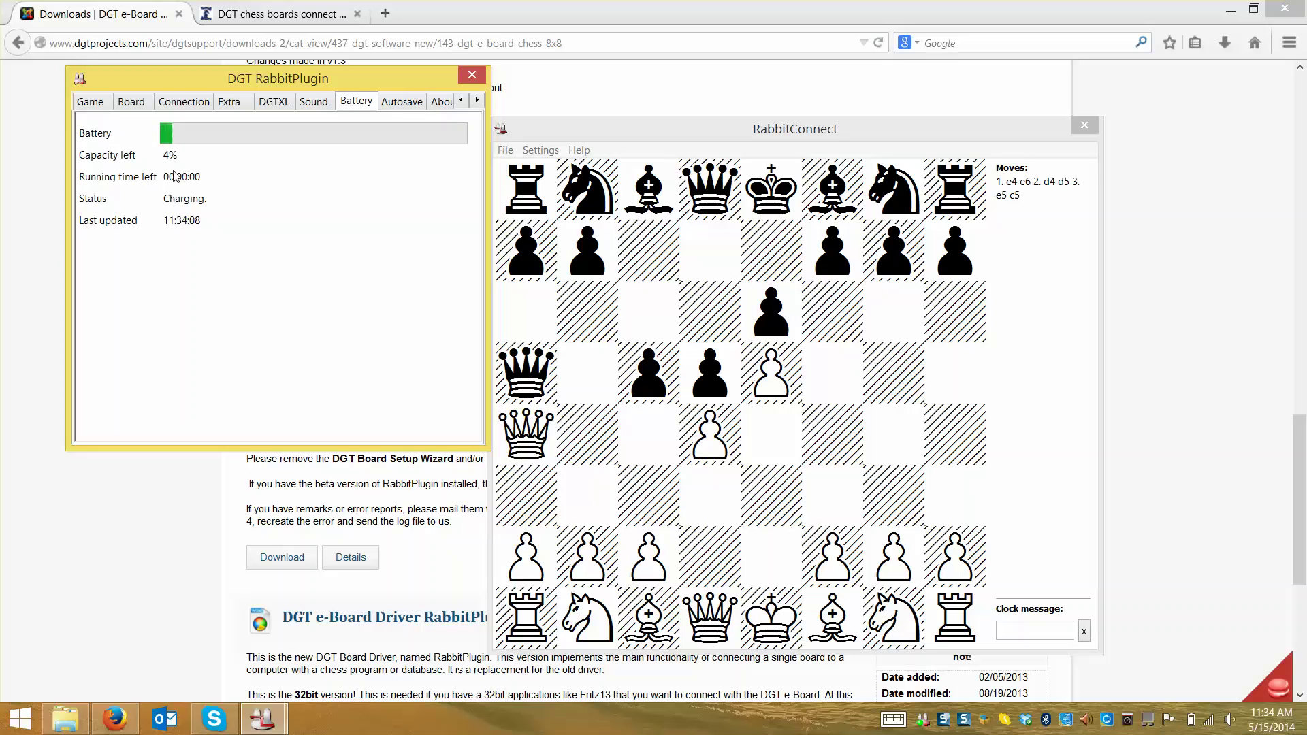
{"action": "left_click", "coordinate": [401, 101]}
{"action": "left_click_drag", "start_coordinate": [489, 121], "coordinate": [748, 121]}
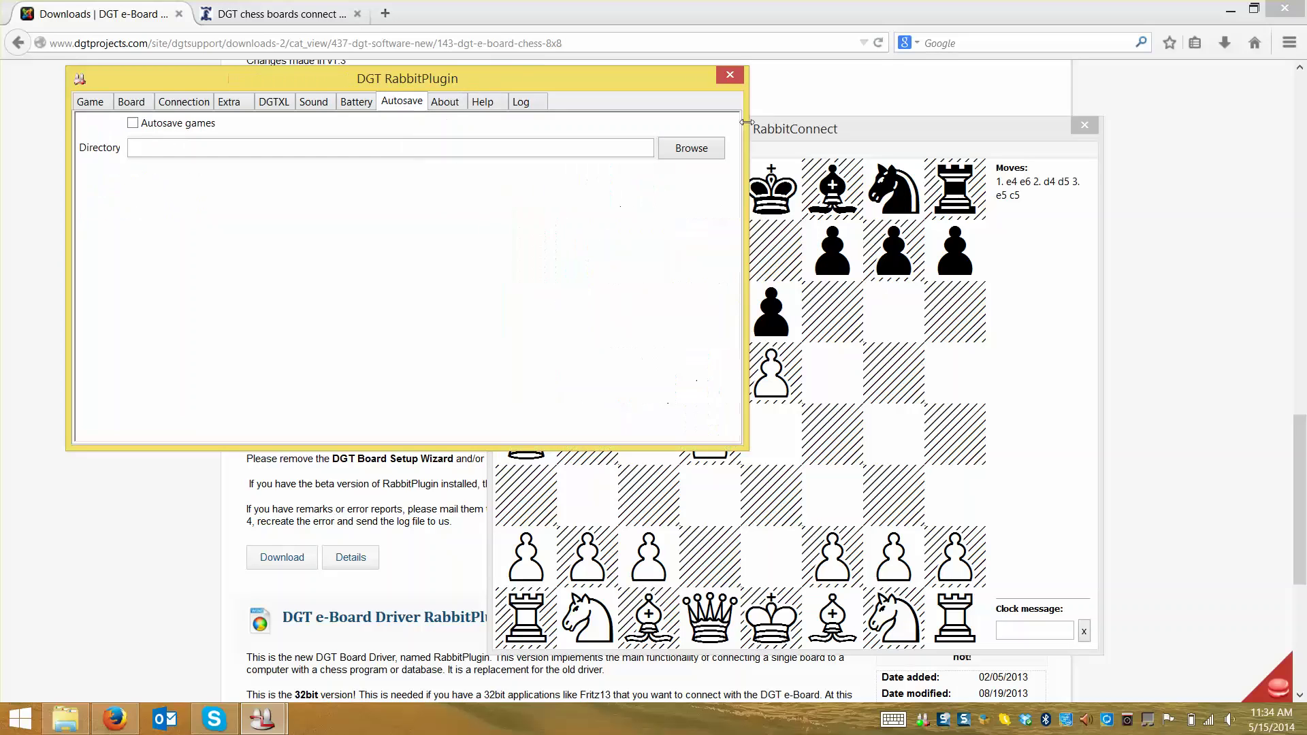